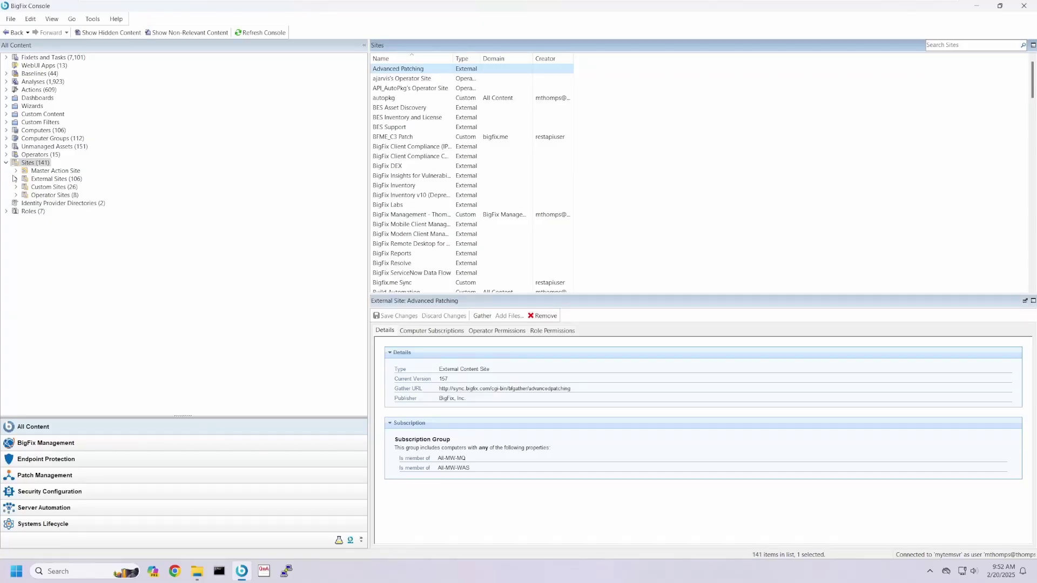
Under External Sites > BES Inventory and License analyses, view Windows 11 Upgrade Eligibility Information.
click(16, 179)
click(27, 204)
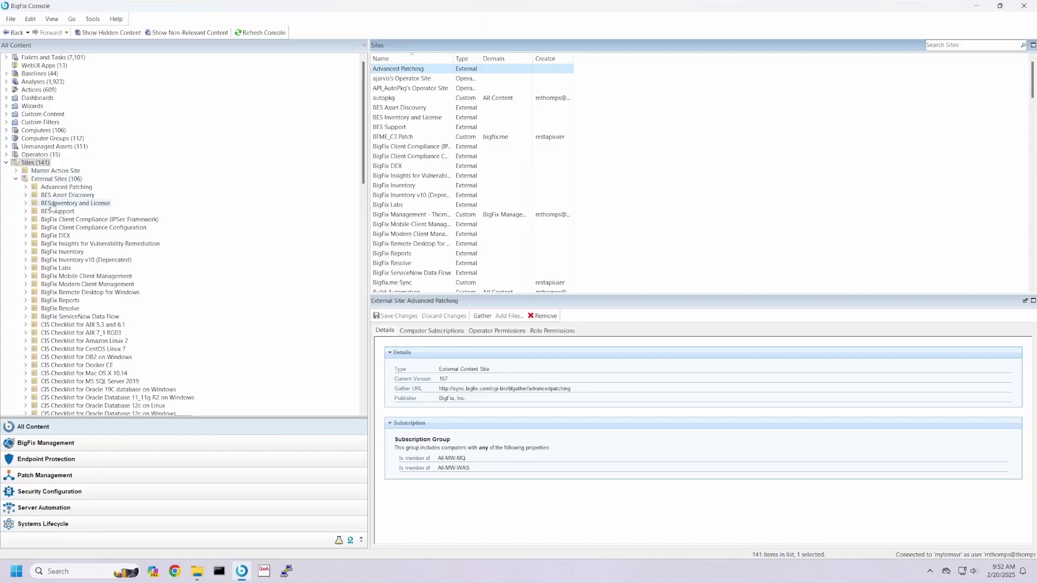
click(26, 203)
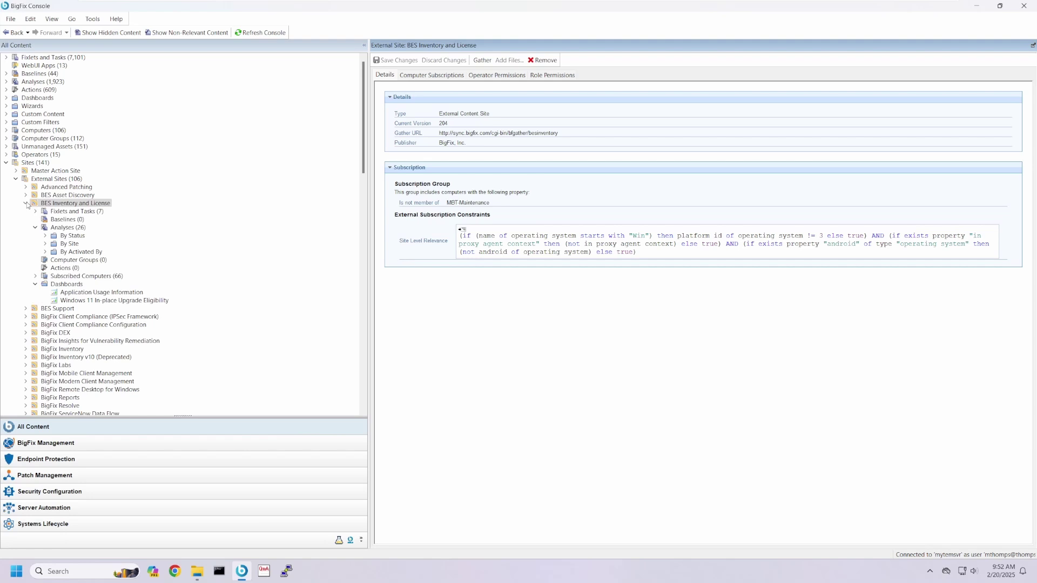
click(67, 228)
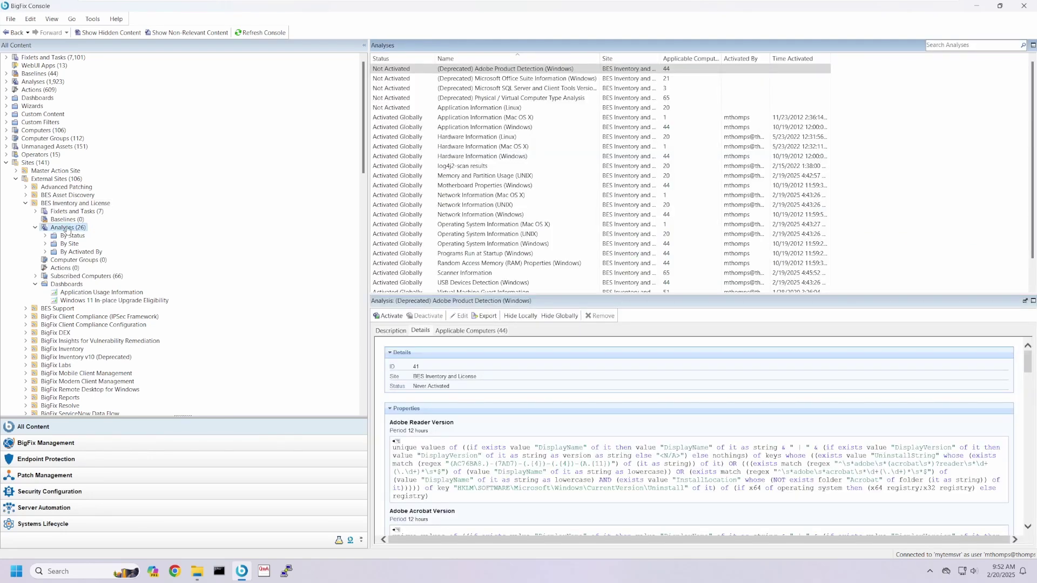
scroll(465, 237, down, 1)
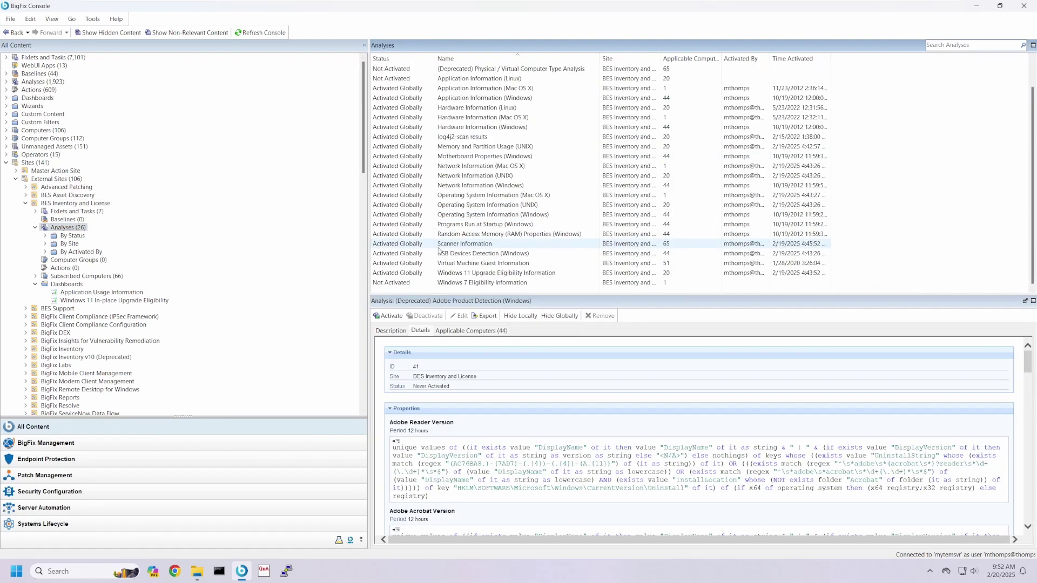
click(473, 276)
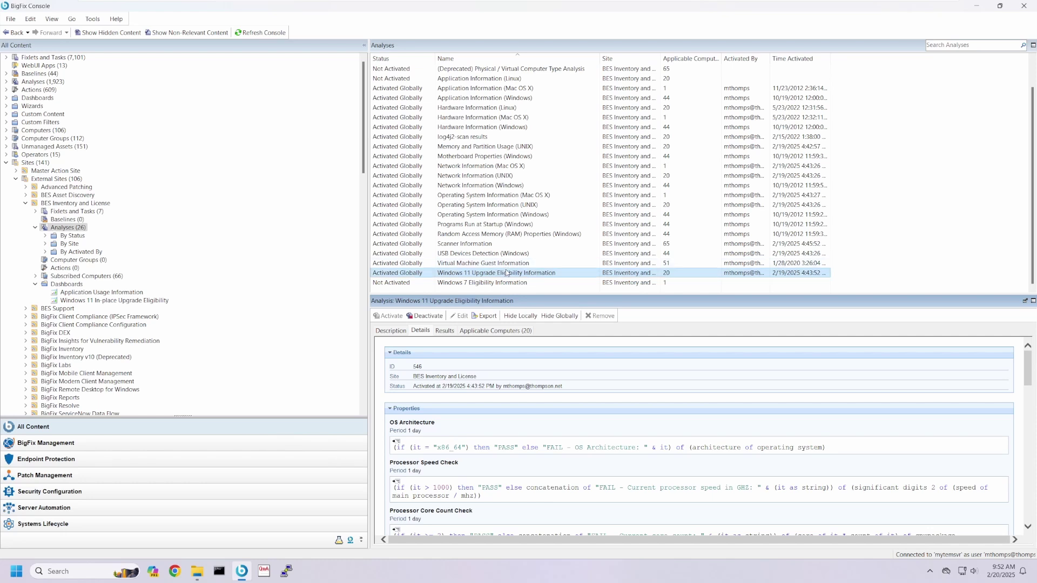
View the Windows 11 Upgrade Eligibility probe task, then open the Windows 11 In-place Upgrade Eligibility dashboard.
click(87, 212)
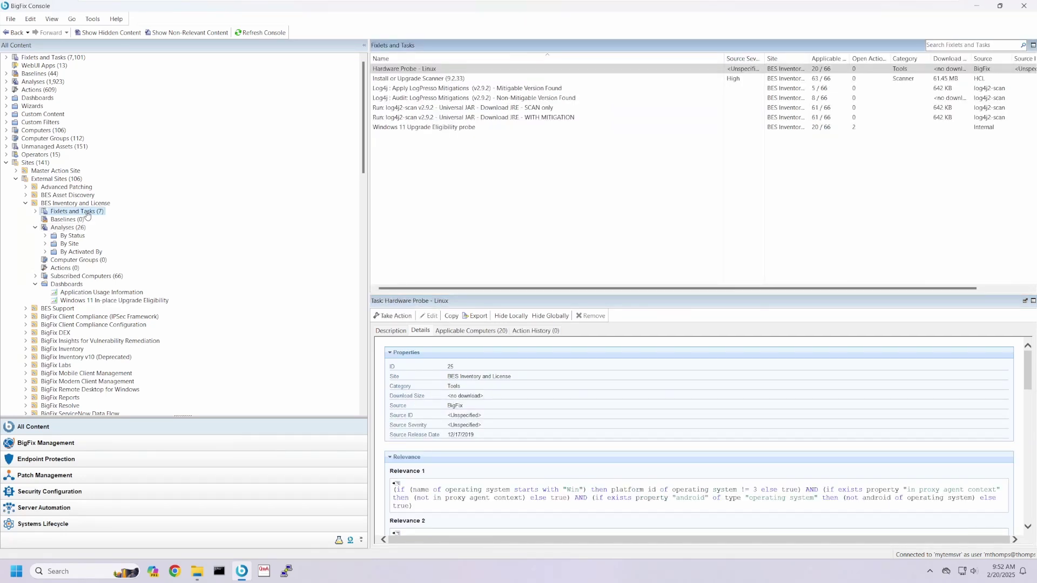
click(420, 131)
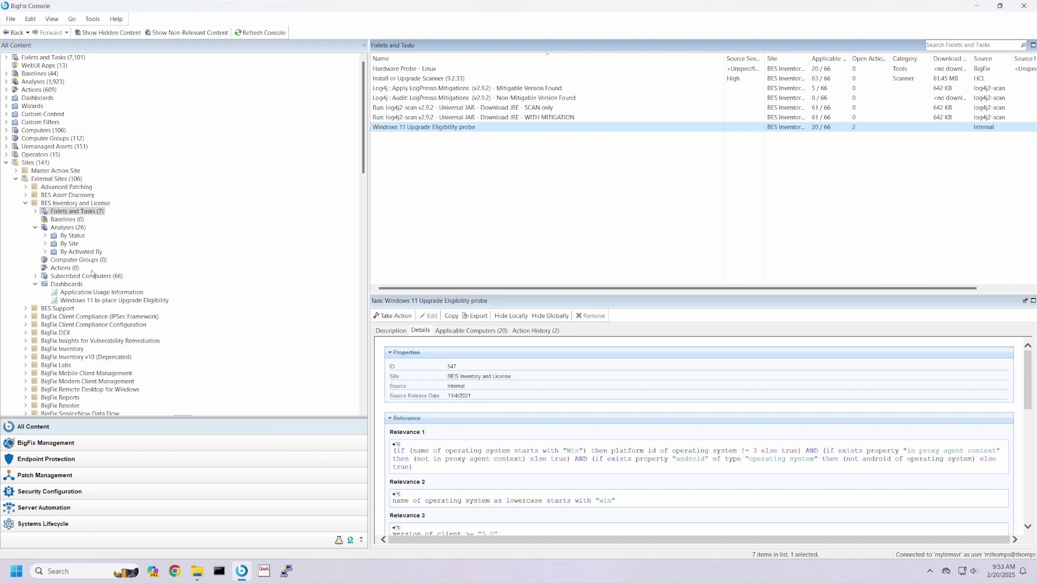
click(92, 302)
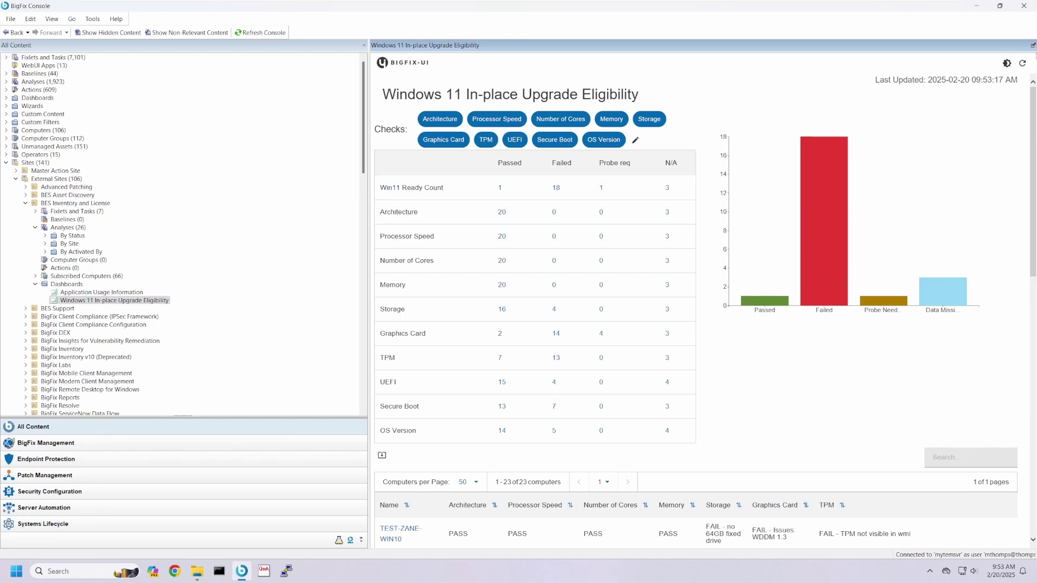
Undock the eligibility dashboard into a maximized window and review its 23-computer list.
click(1033, 45)
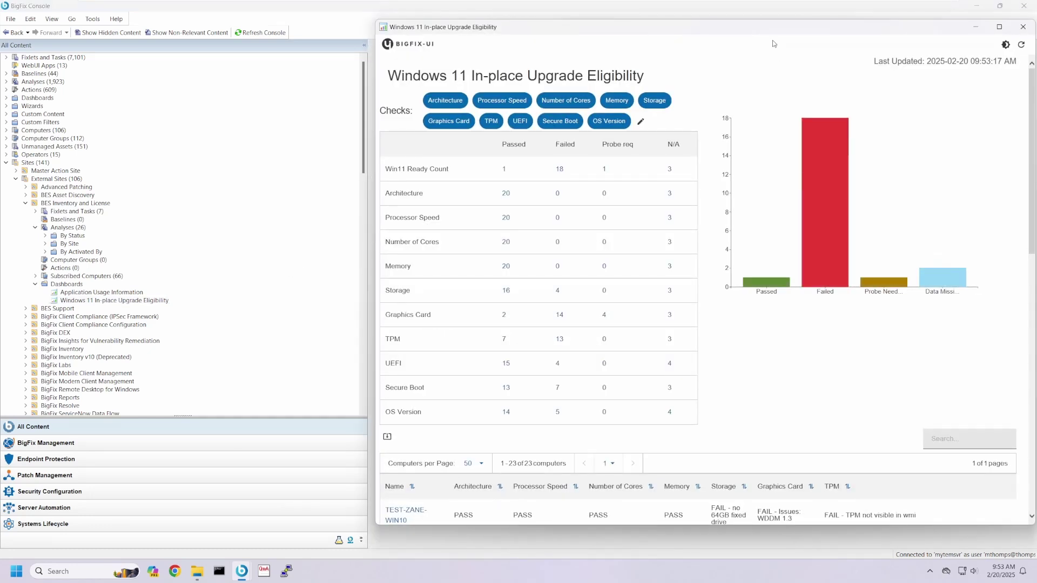
drag(614, 27, 327, 48)
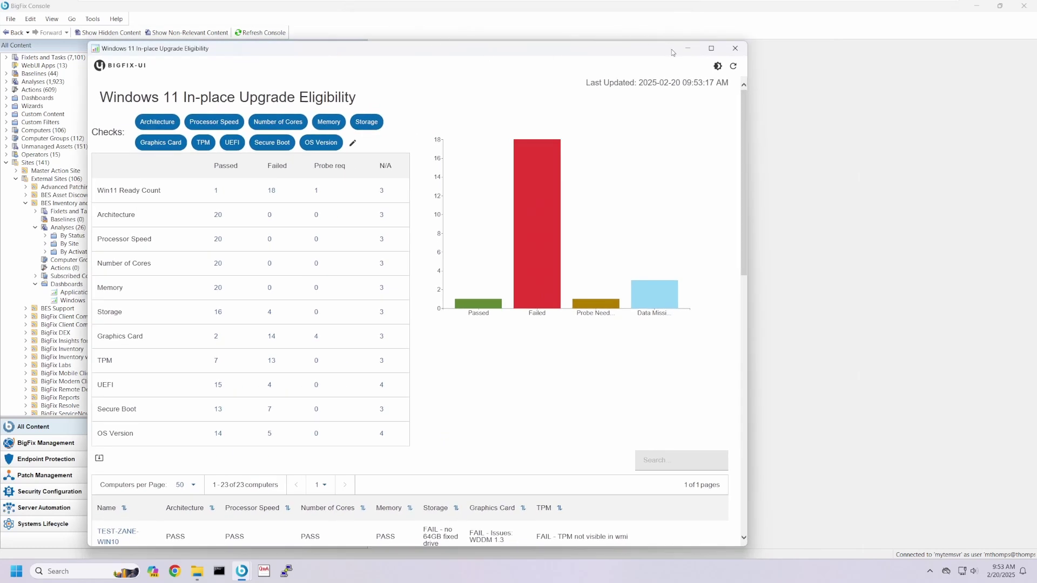
click(711, 48)
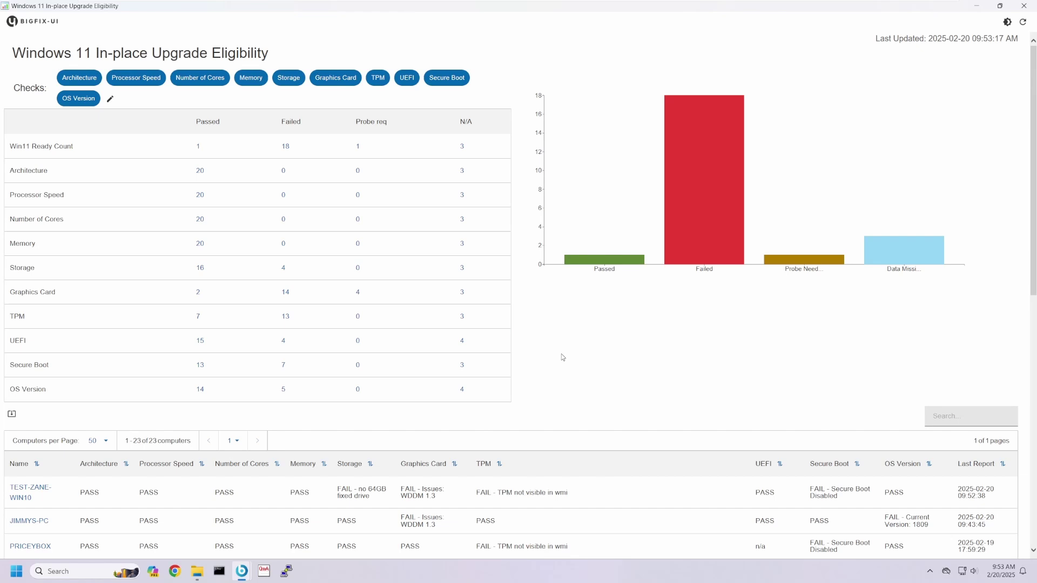
scroll(571, 355, down, 4)
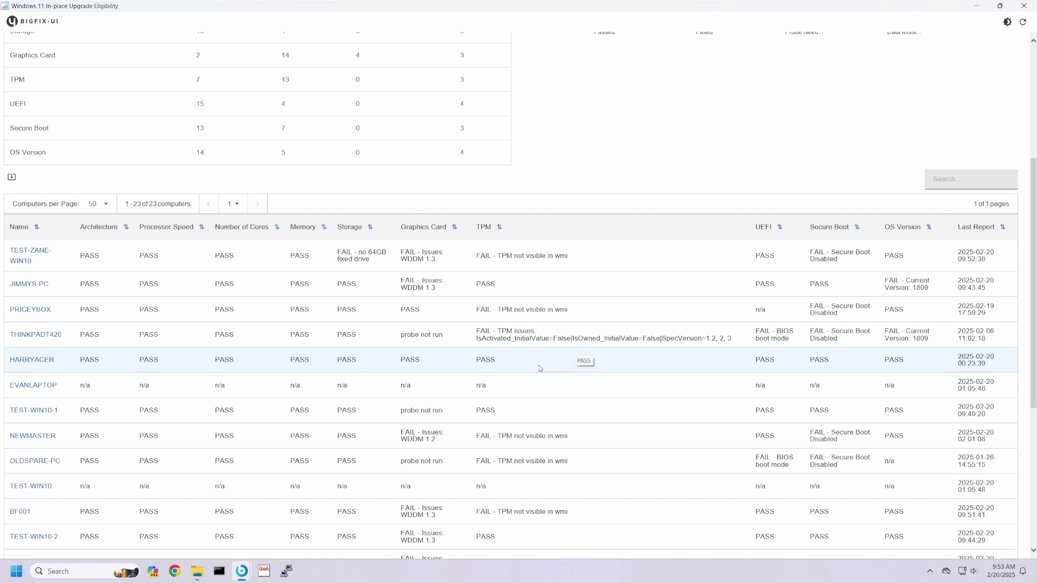
scroll(532, 376, up, 4)
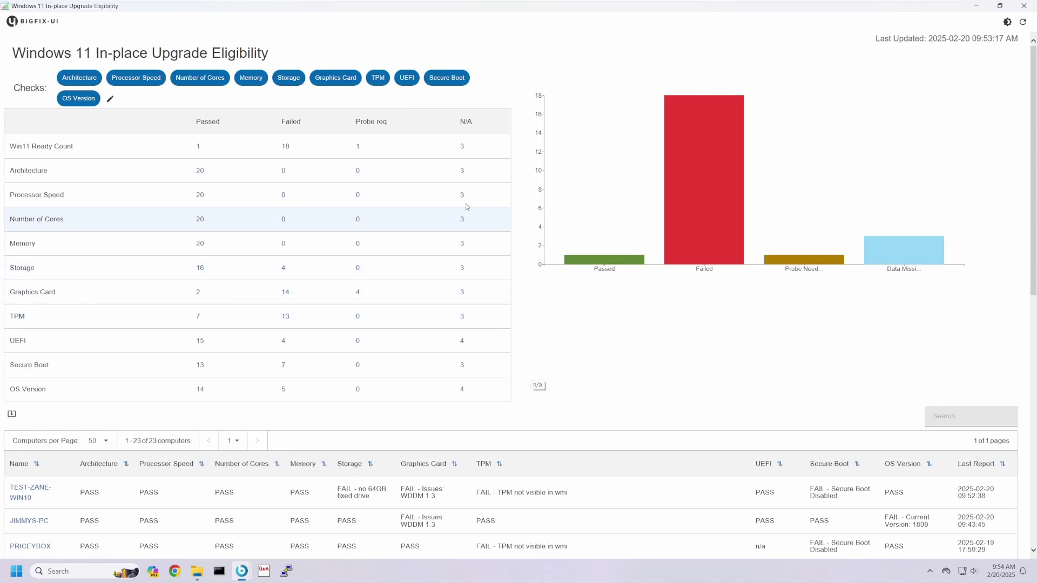
Exclude the Graphics Card check from eligibility and review the updated 6 passed, 14 failed results.
click(110, 98)
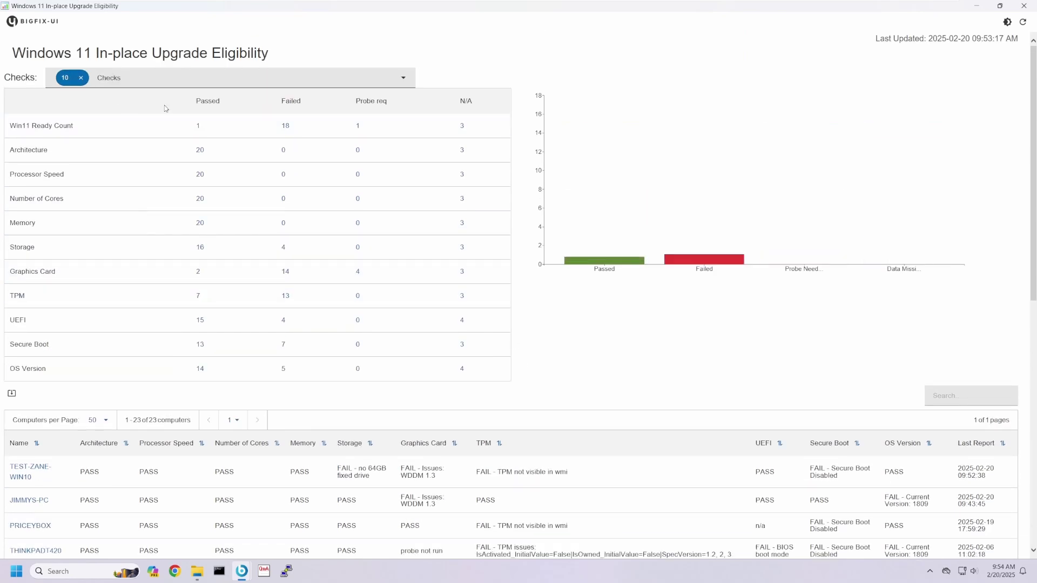
click(400, 77)
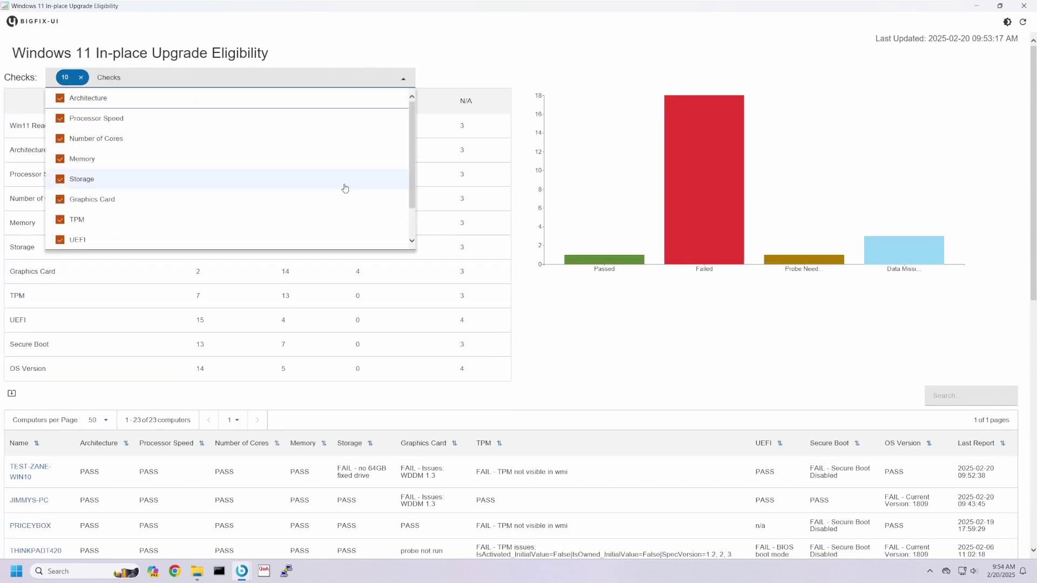
click(64, 201)
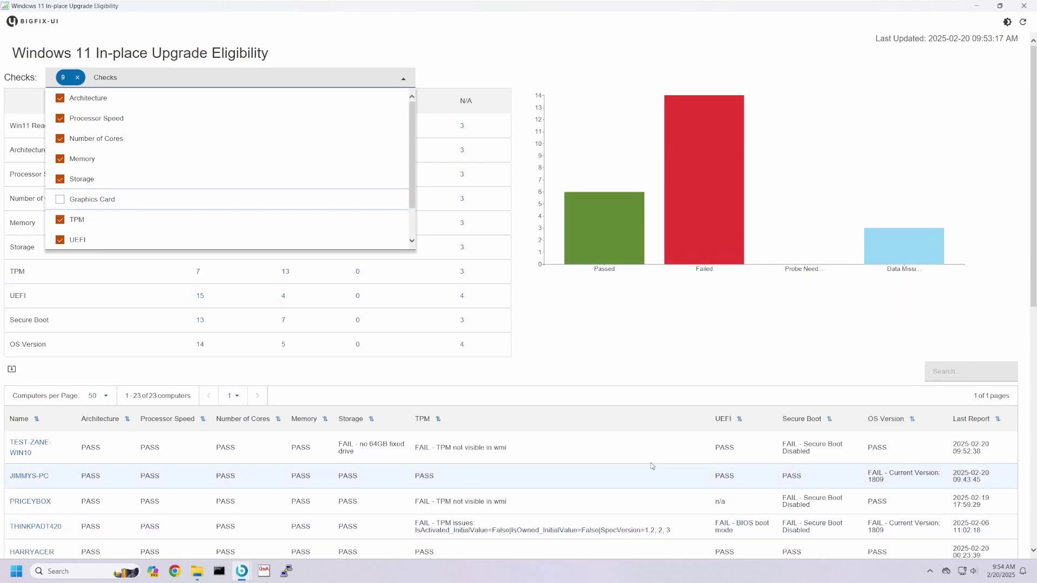
click(437, 36)
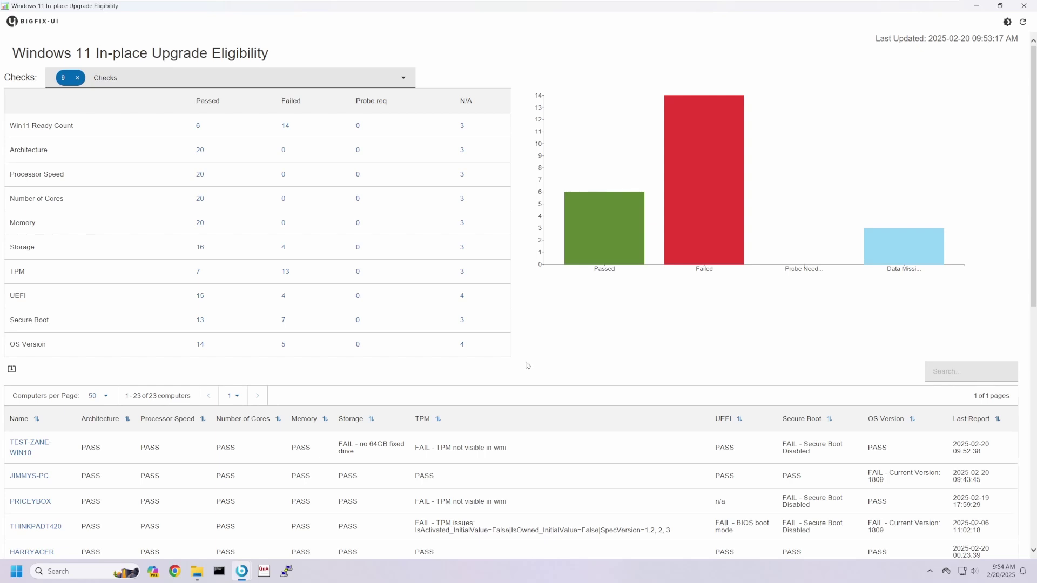
scroll(528, 364, down, 3)
scroll(378, 414, down, 3)
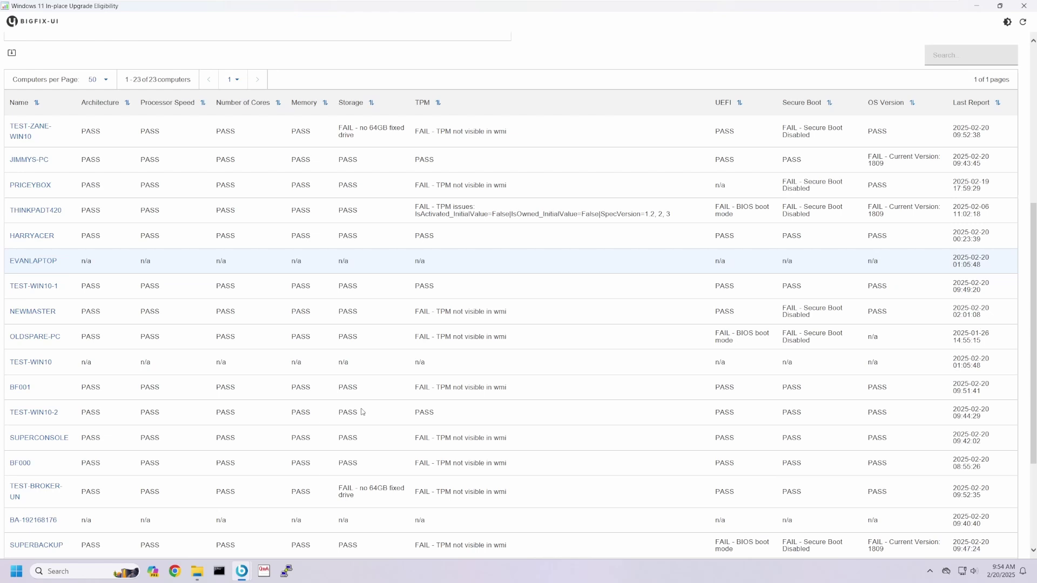
scroll(362, 412, down, 3)
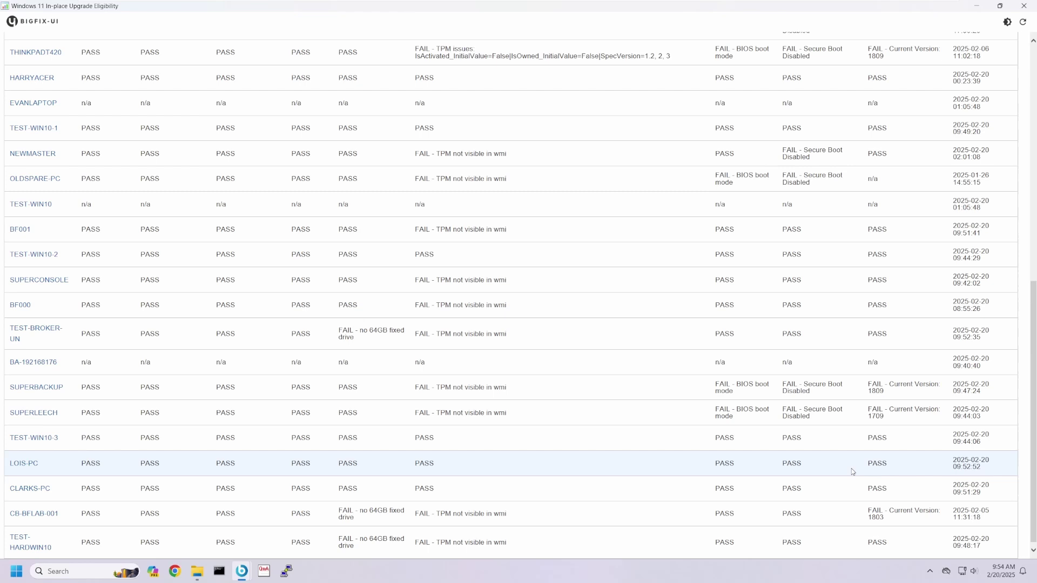
scroll(734, 466, up, 5)
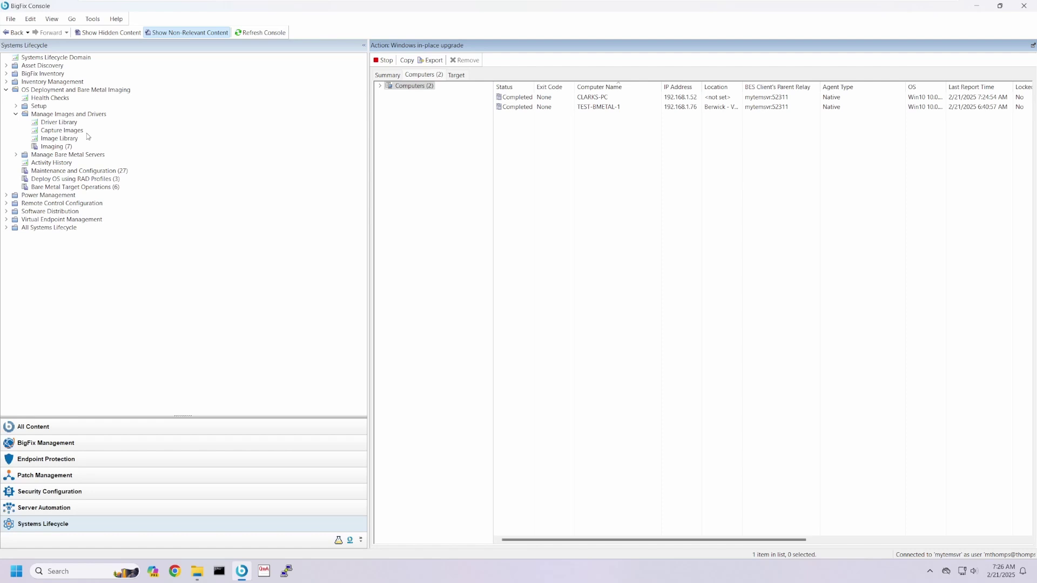
Open the Image Library dashboard to review the imported Windows images.
click(67, 141)
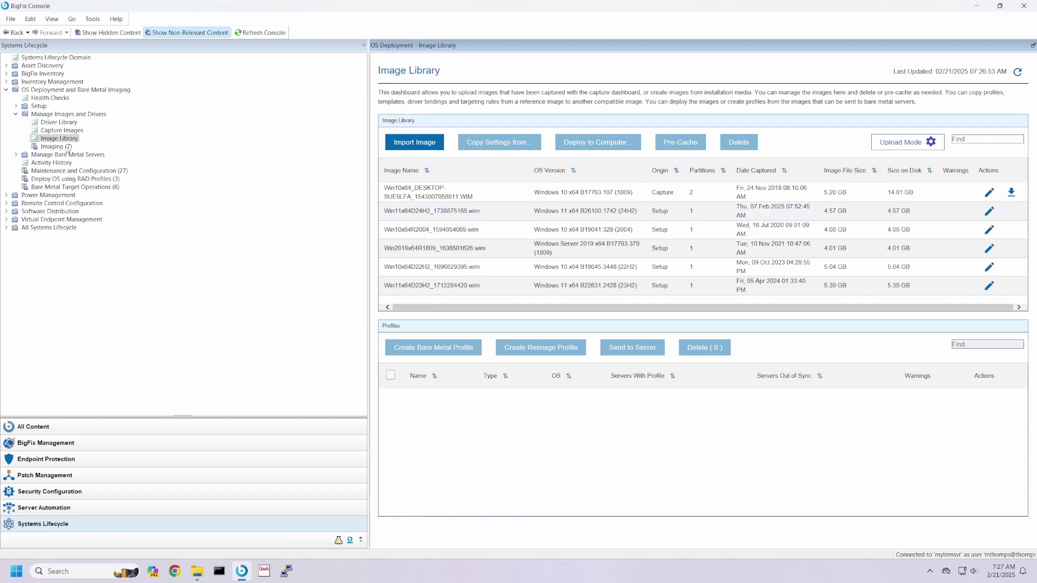
Open the Windows in-place upgrade task from the Imaging (7) list.
click(54, 146)
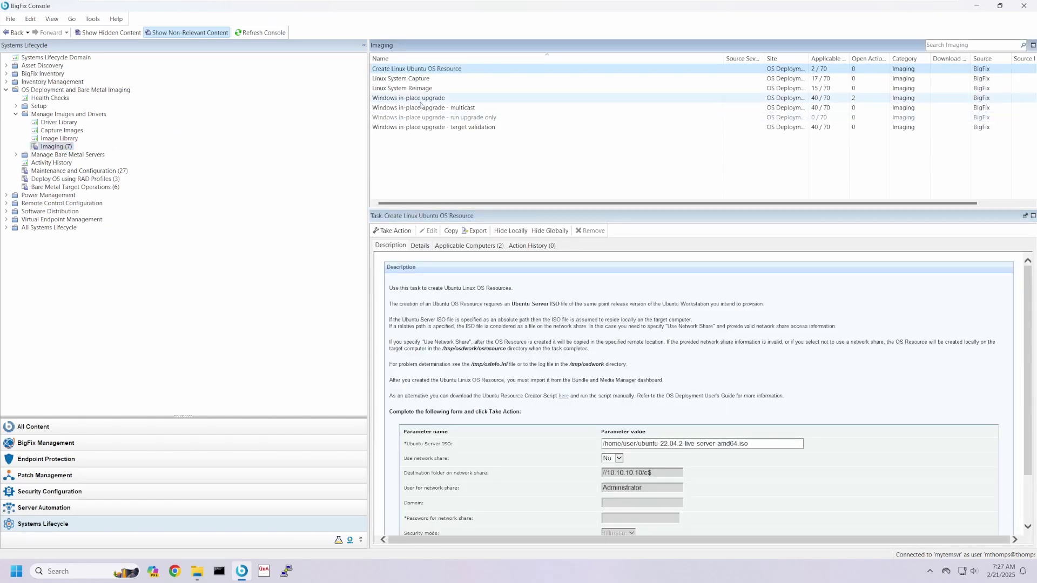
click(422, 99)
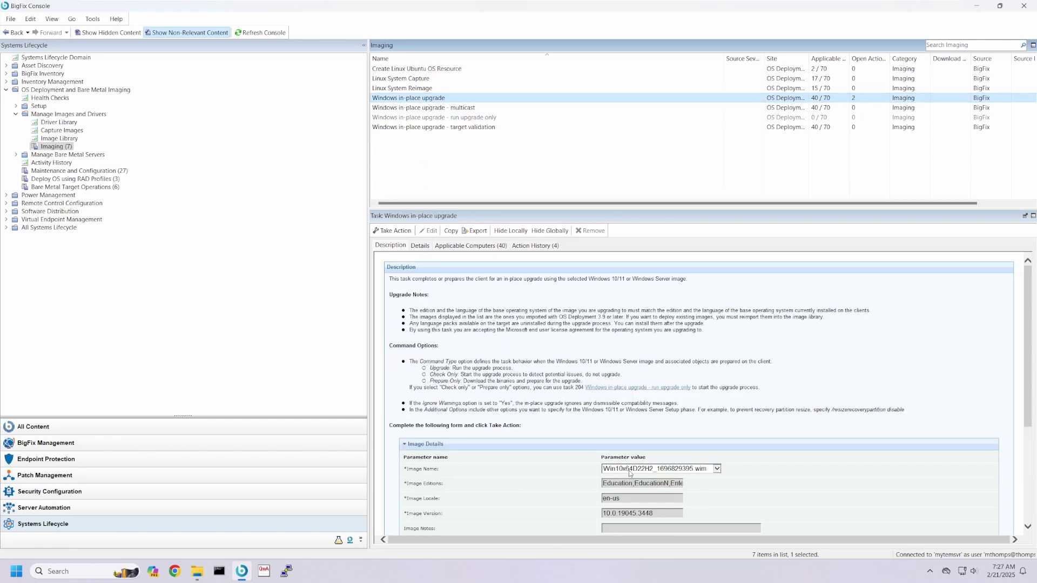
scroll(559, 336, down, 1)
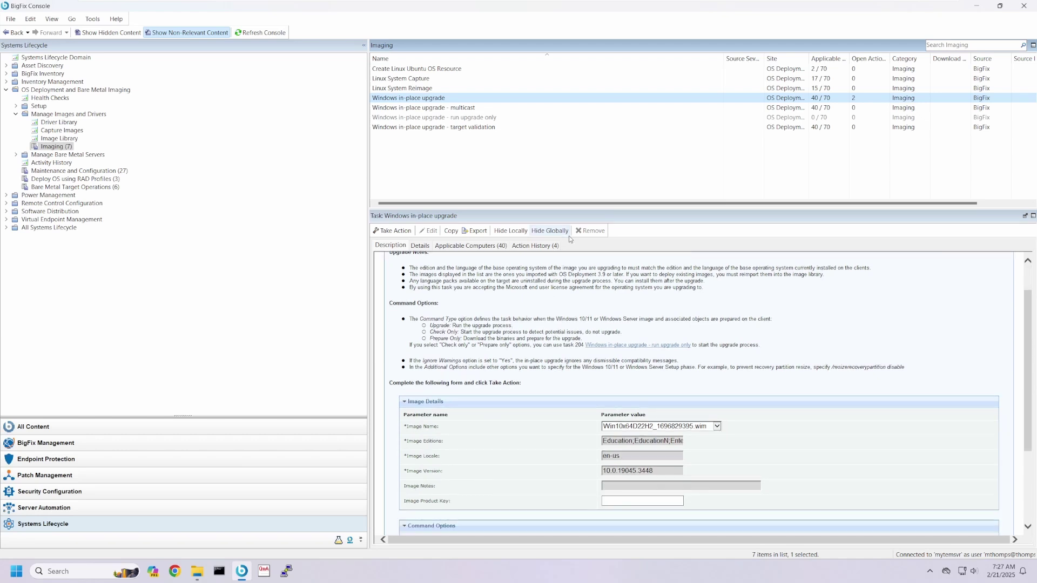
drag(573, 209, 572, 130)
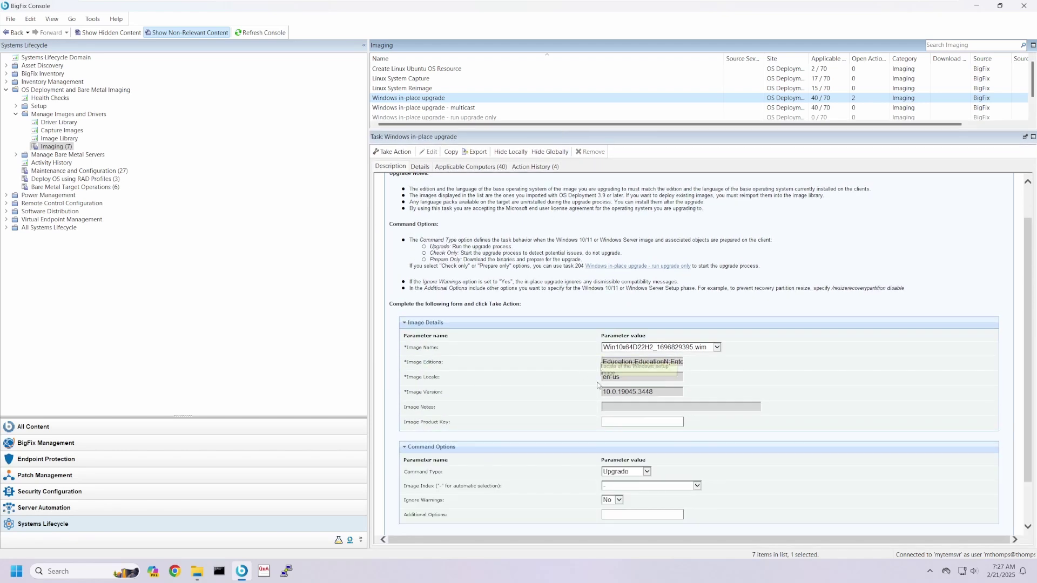
Set Image Name to Win11x64D24H2_1738875165.wim and Command Type to Check Only.
click(645, 351)
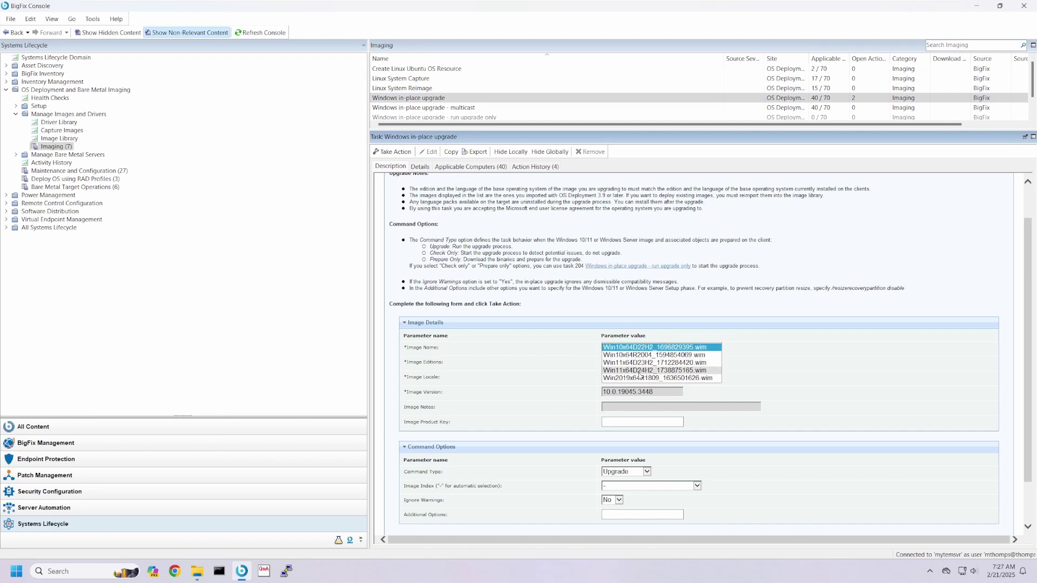
click(638, 371)
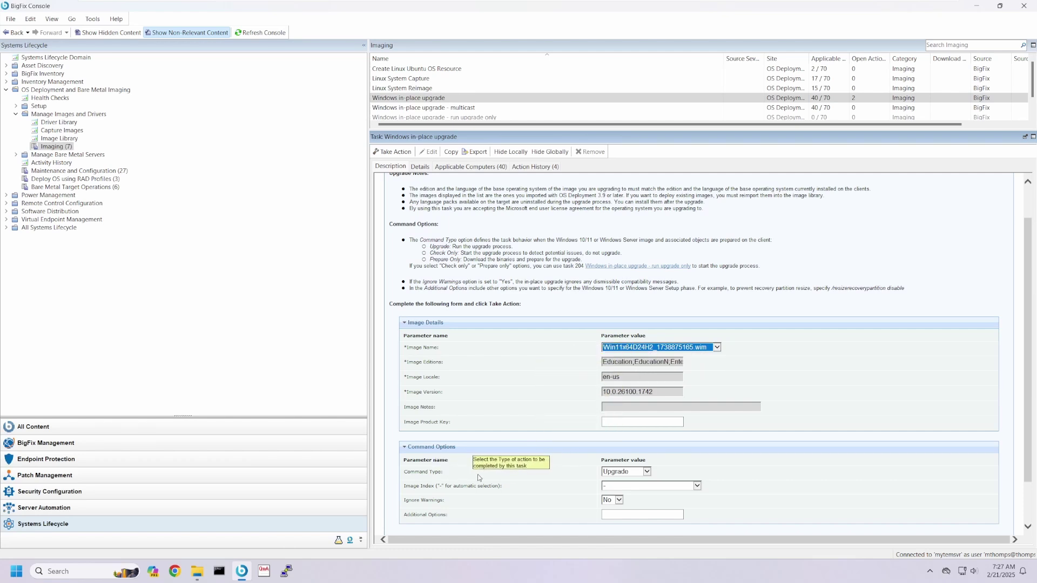
click(621, 473)
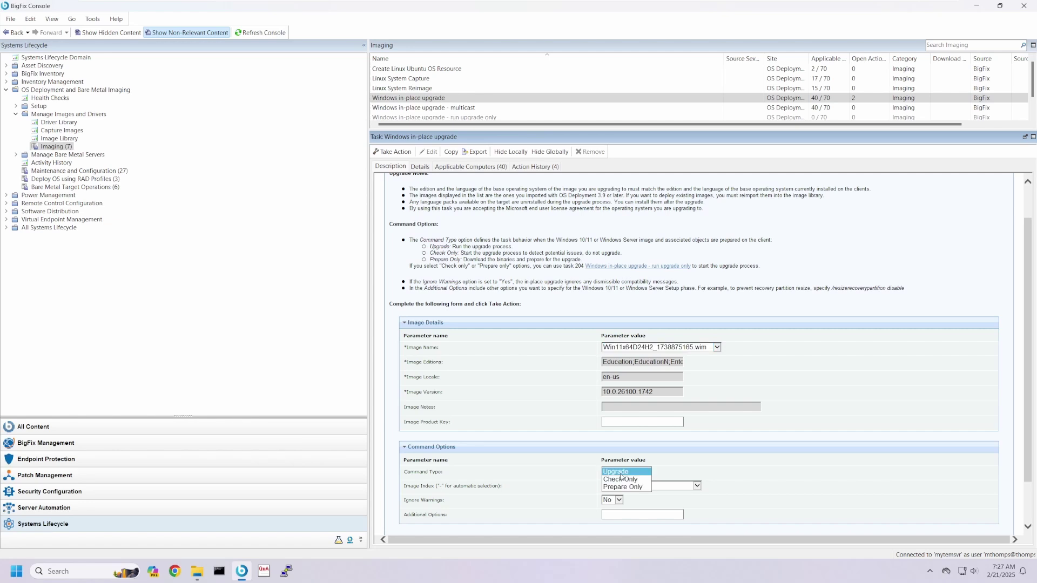
click(621, 479)
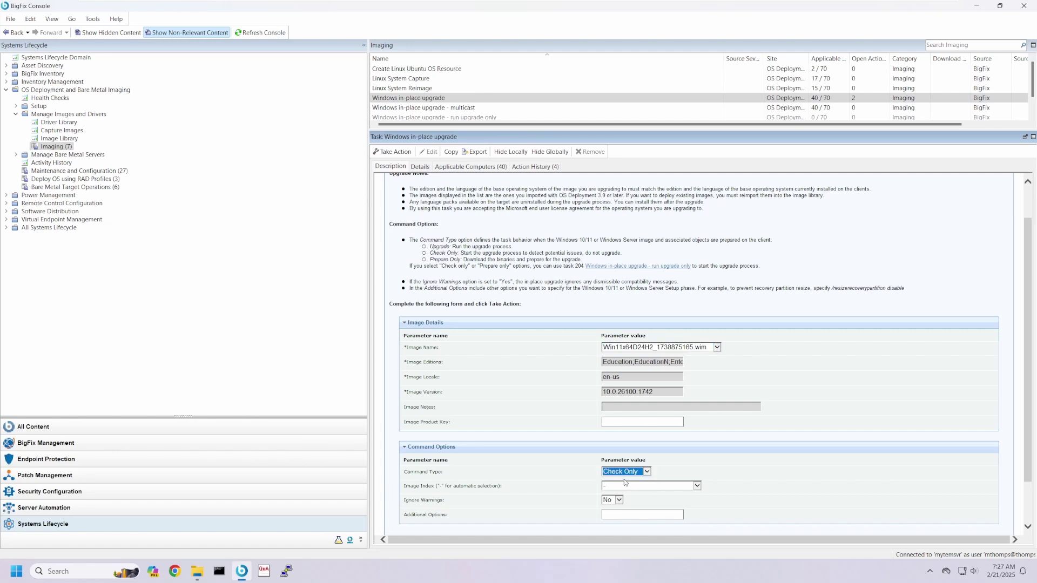
Deploy the Check Only upgrade action to CLARKS-PC and LOIS-PC.
click(402, 155)
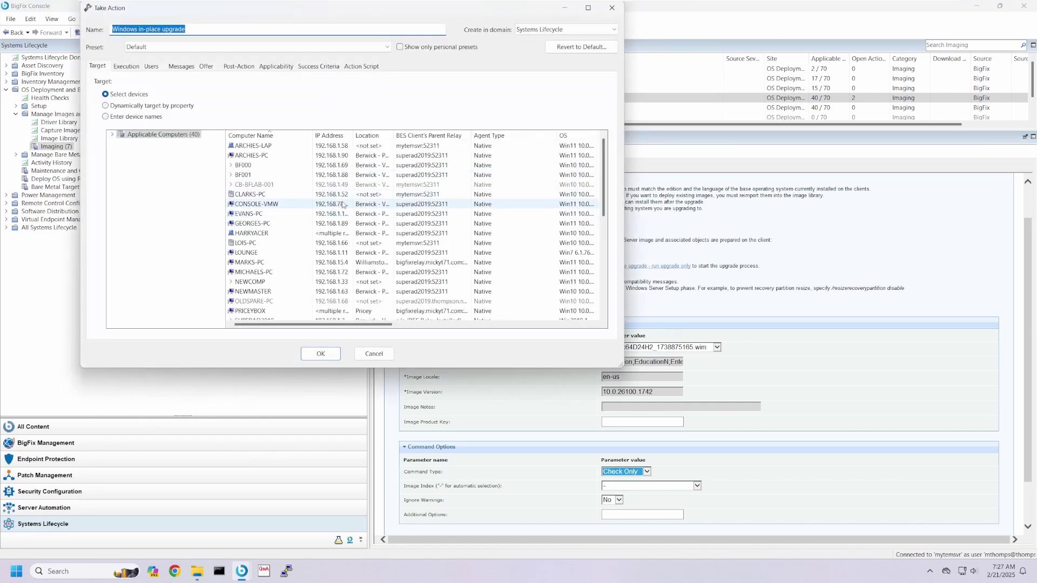
click(311, 196)
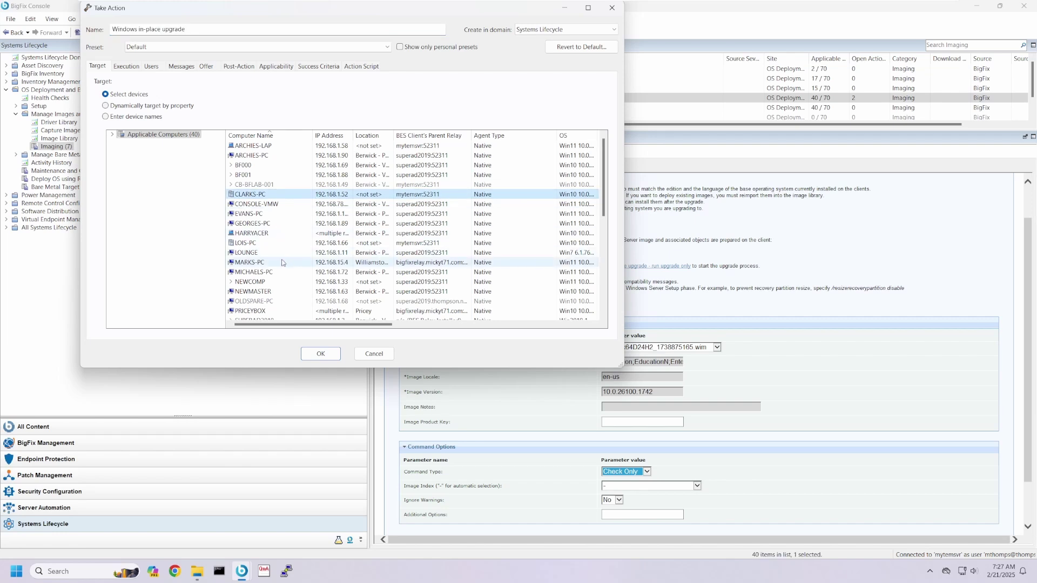
ctrl+click(302, 243)
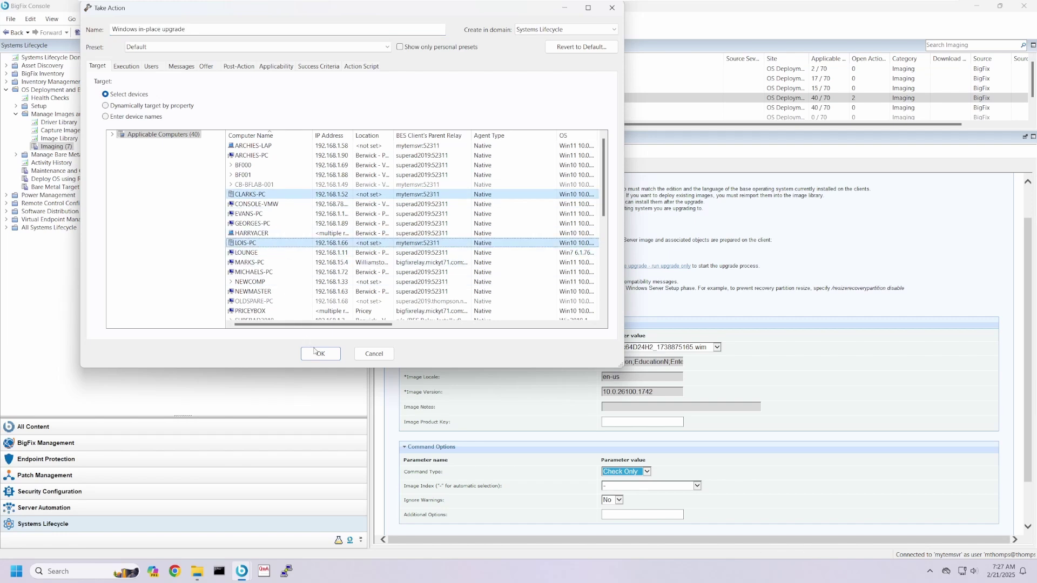
click(314, 351)
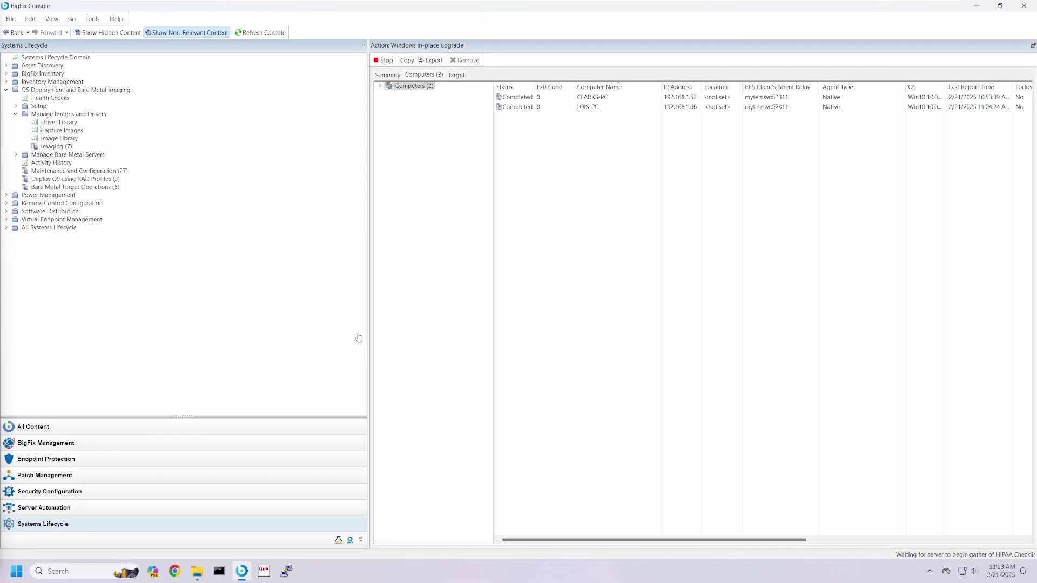
Return to the Imaging (7) task list in the Systems Lifecycle tree.
click(54, 149)
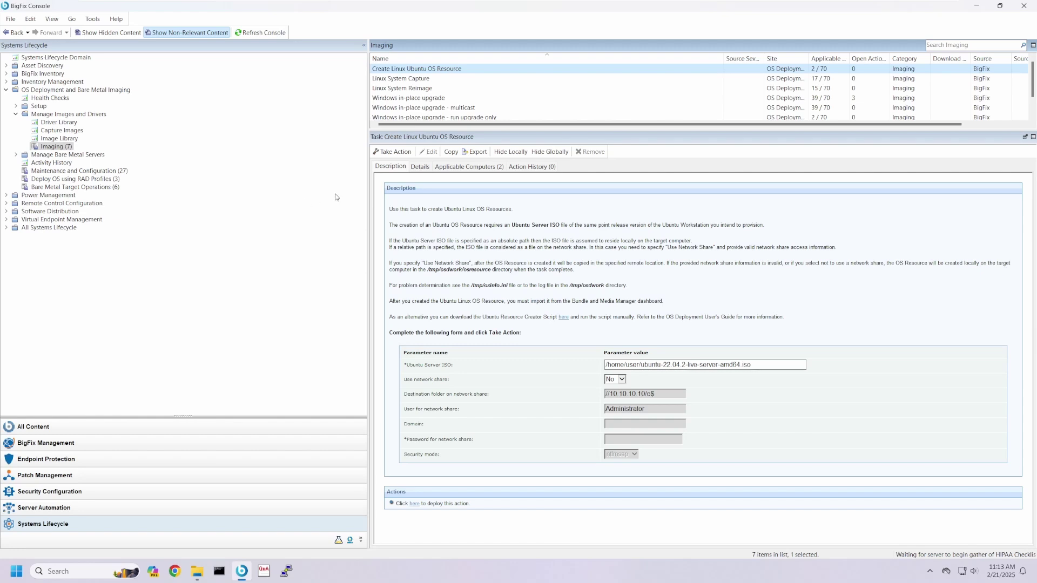
Deploy the Windows in-place upgrade - run upgrade only task to CLARKS-PC and LOIS-PC.
click(444, 118)
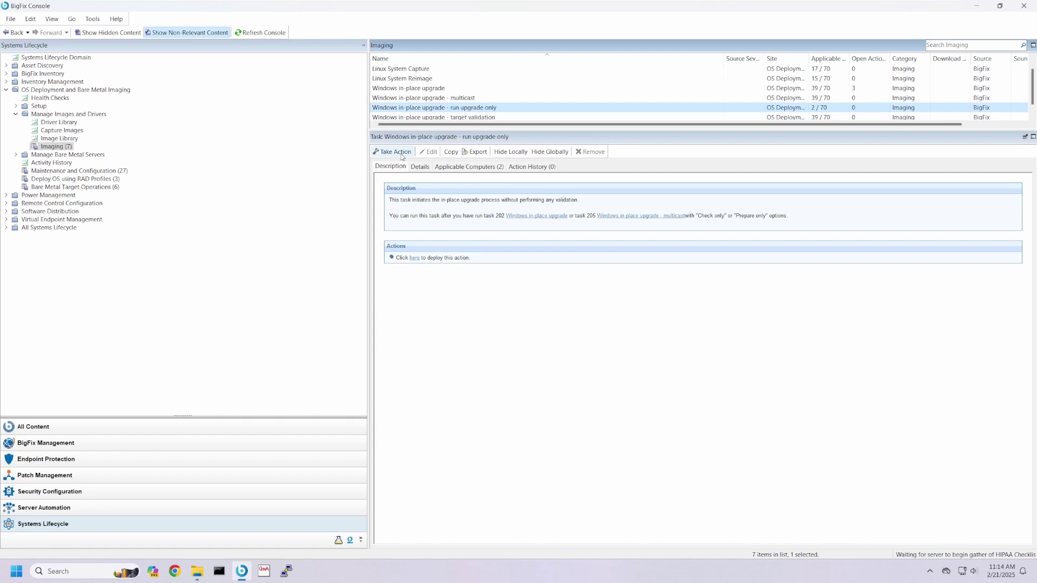
click(401, 152)
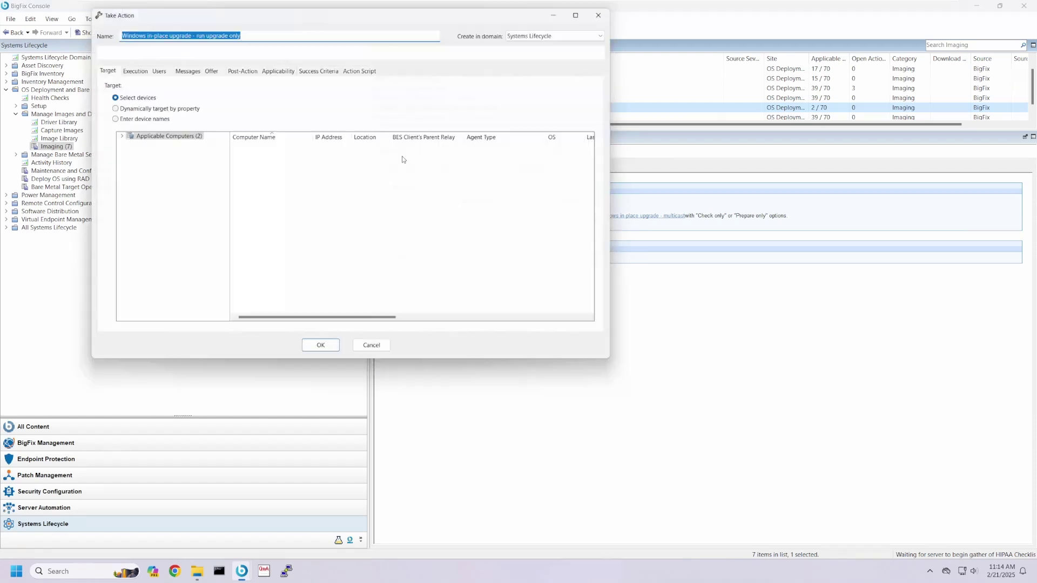
drag(341, 209, 226, 149)
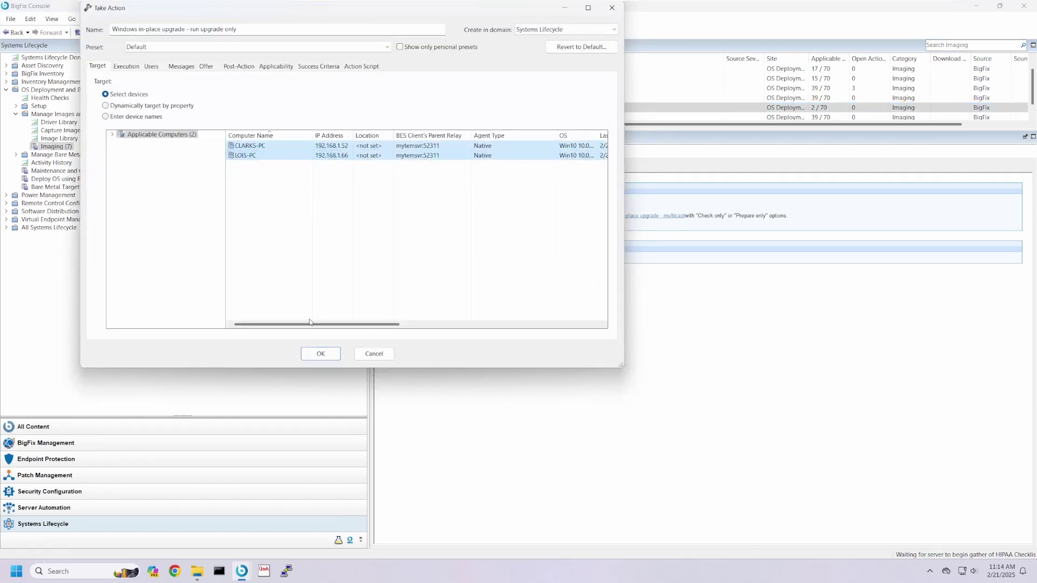
click(320, 353)
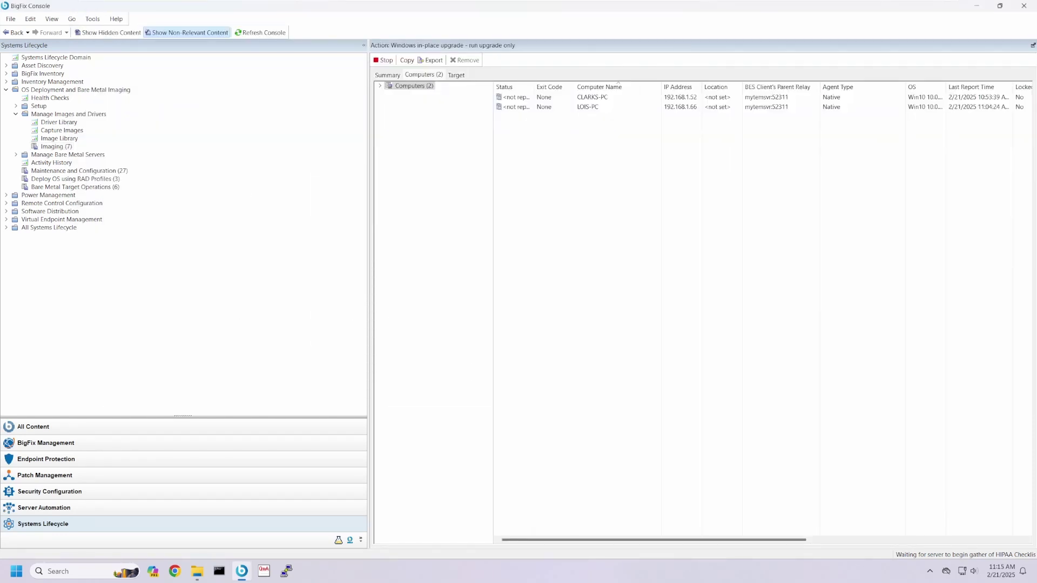